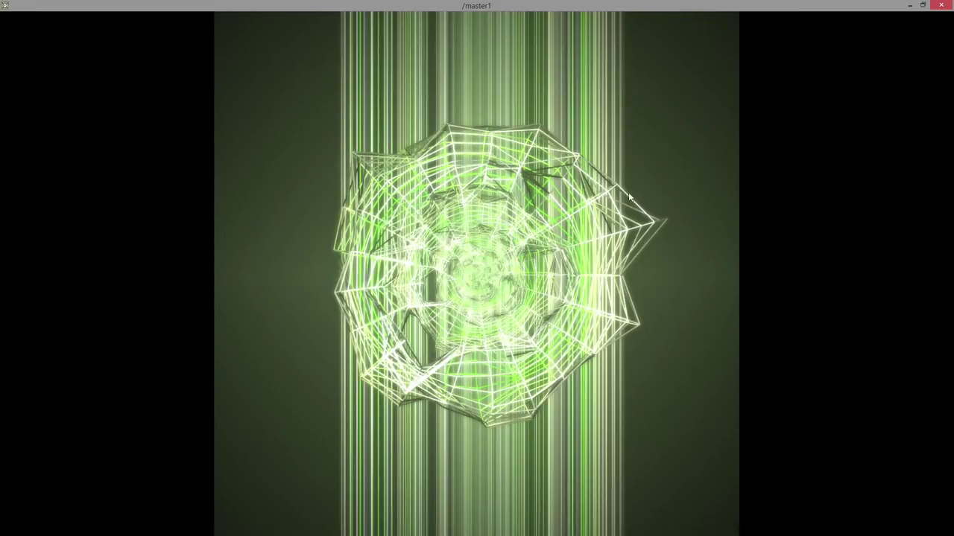
Examine the rendered visuals in the master1 and dataDriven output windows
mouse_move(292, 350)
drag(265, 238, 286, 239)
drag(258, 276, 345, 309)
drag(849, 3, 518, 143)
click(613, 140)
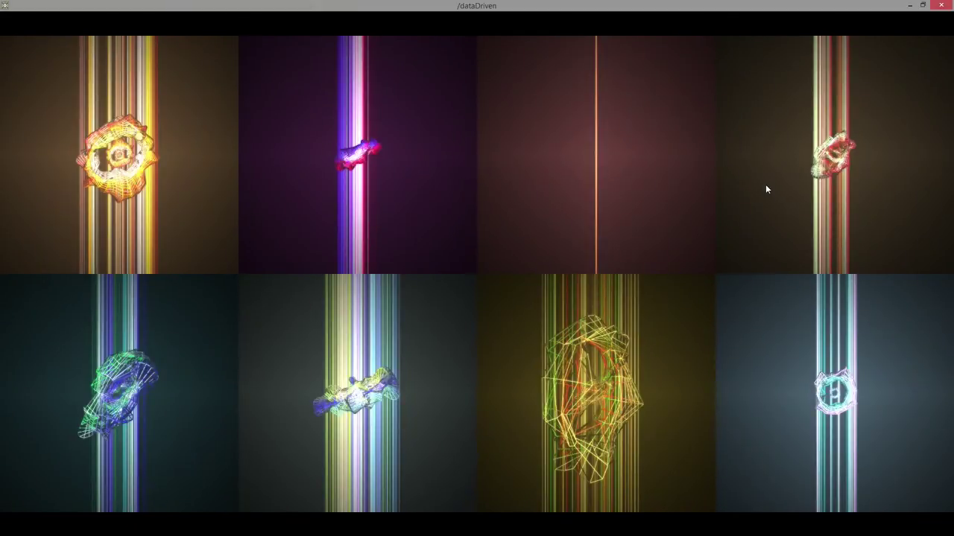
mouse_move(491, 235)
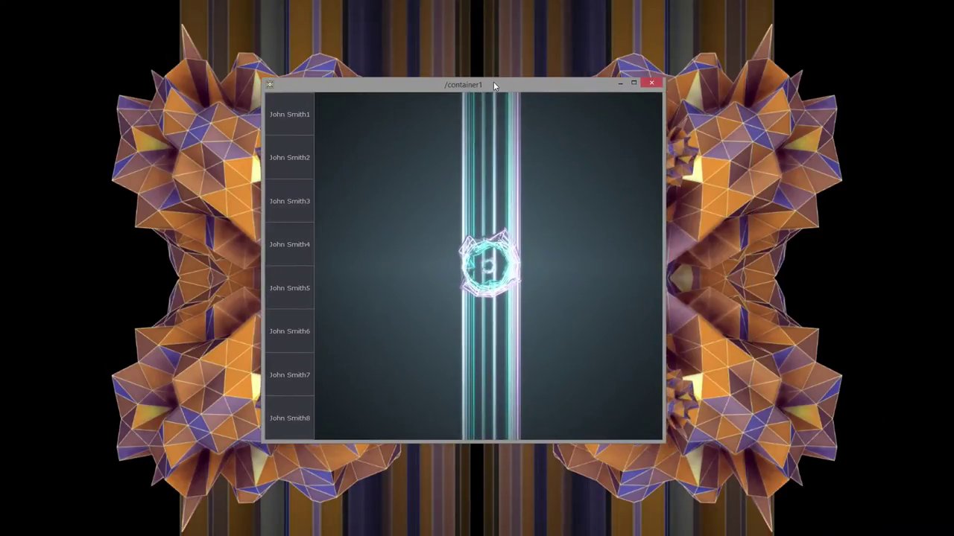
Preview the visual of each profile in the name list of the container1 window
click(280, 127)
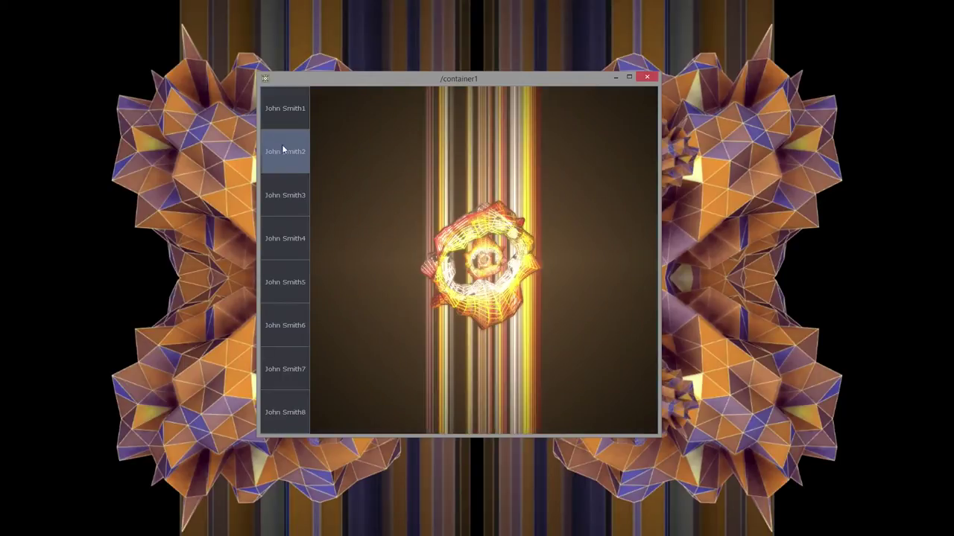
click(283, 165)
click(283, 201)
click(281, 242)
click(281, 292)
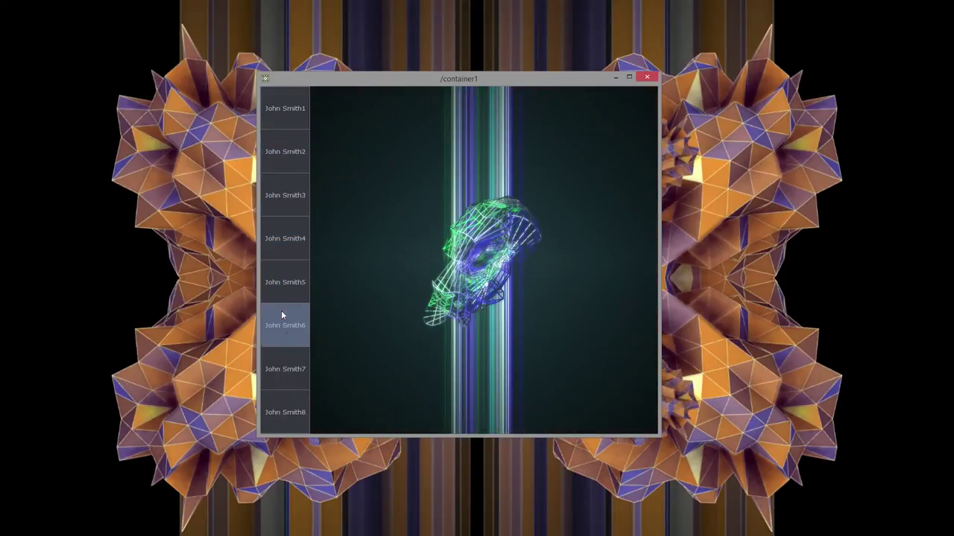
click(281, 368)
click(280, 412)
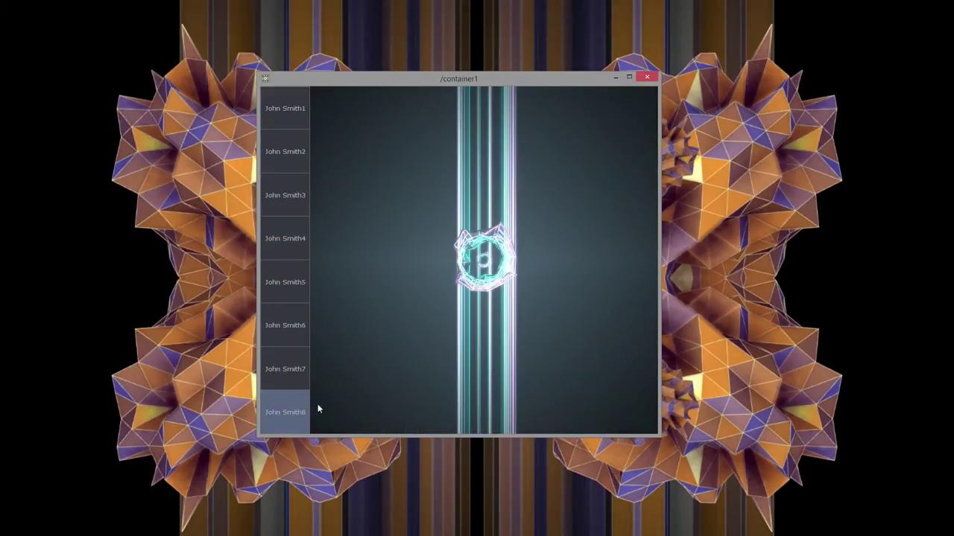
click(283, 110)
click(284, 165)
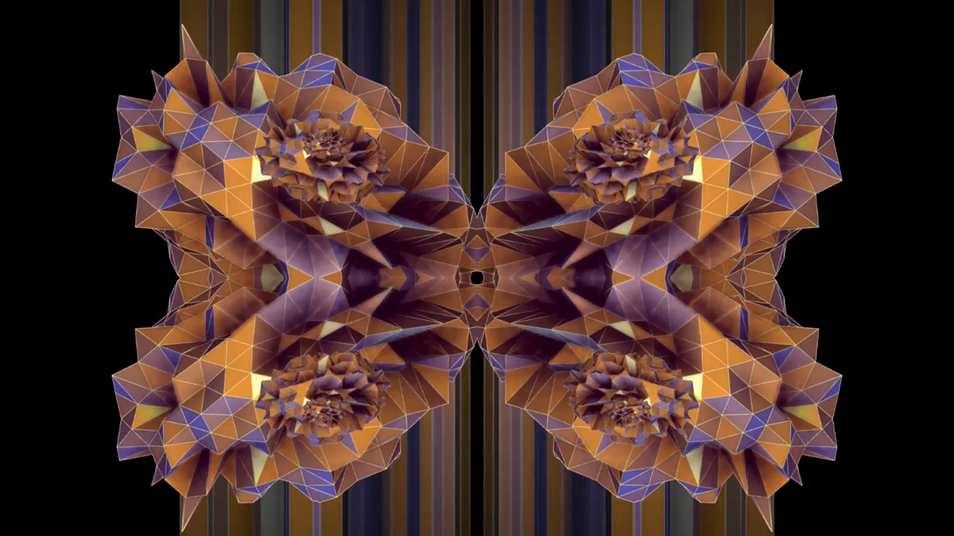
Preview the transitions between profiles in the container2 window's name list, and close that window
drag(953, 133, 433, 91)
click(222, 123)
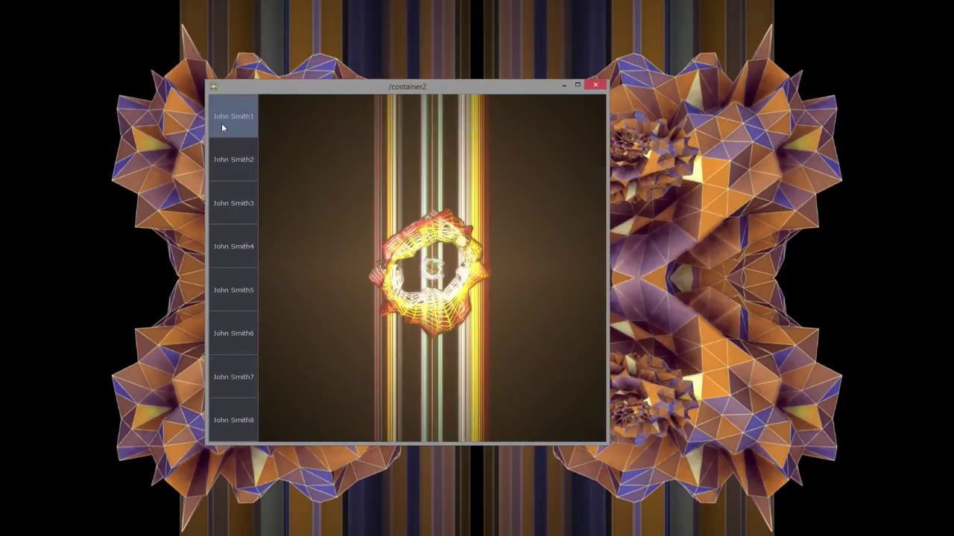
click(231, 160)
click(232, 233)
click(236, 289)
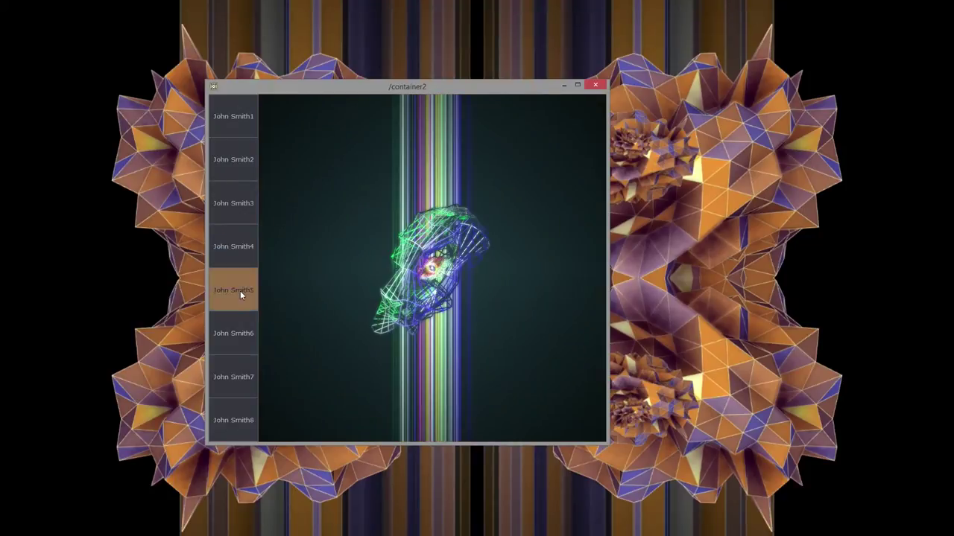
click(236, 339)
click(237, 389)
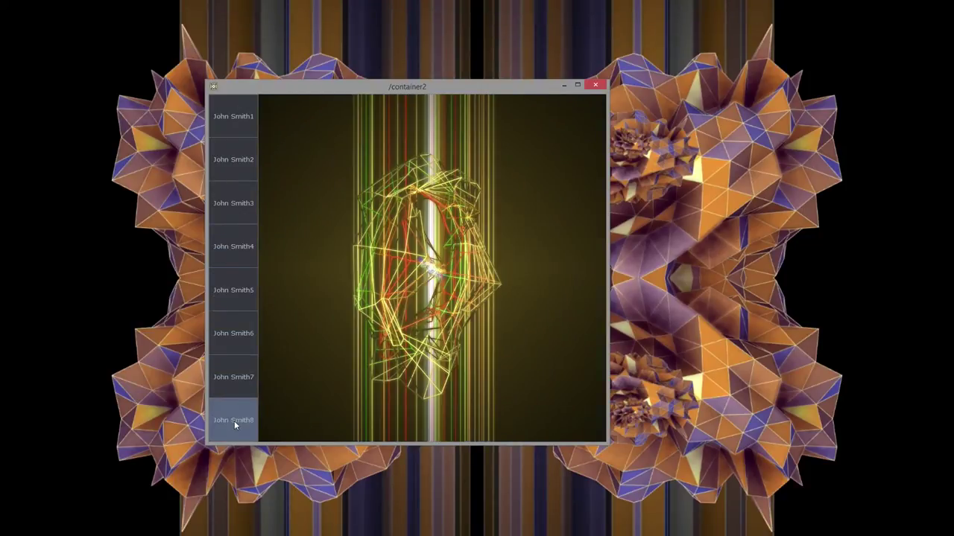
click(234, 420)
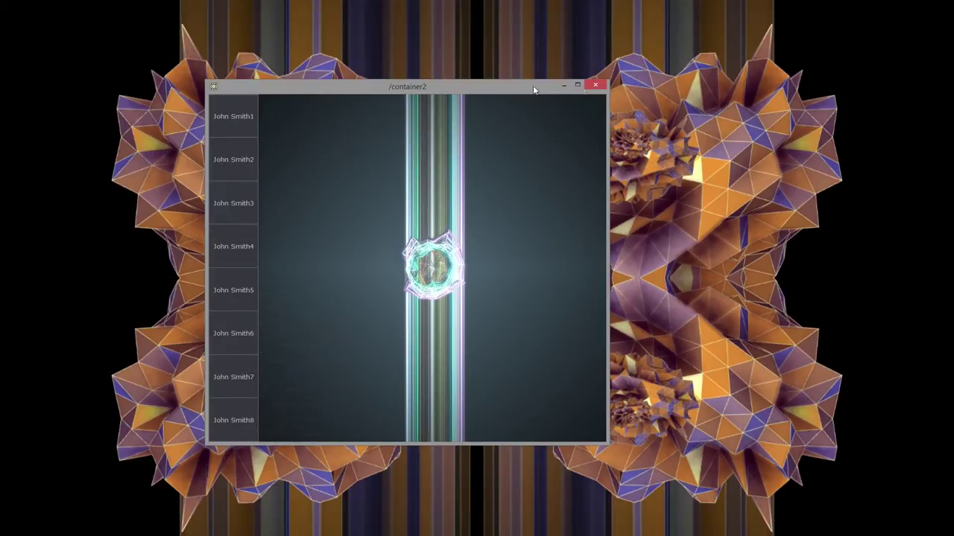
click(596, 87)
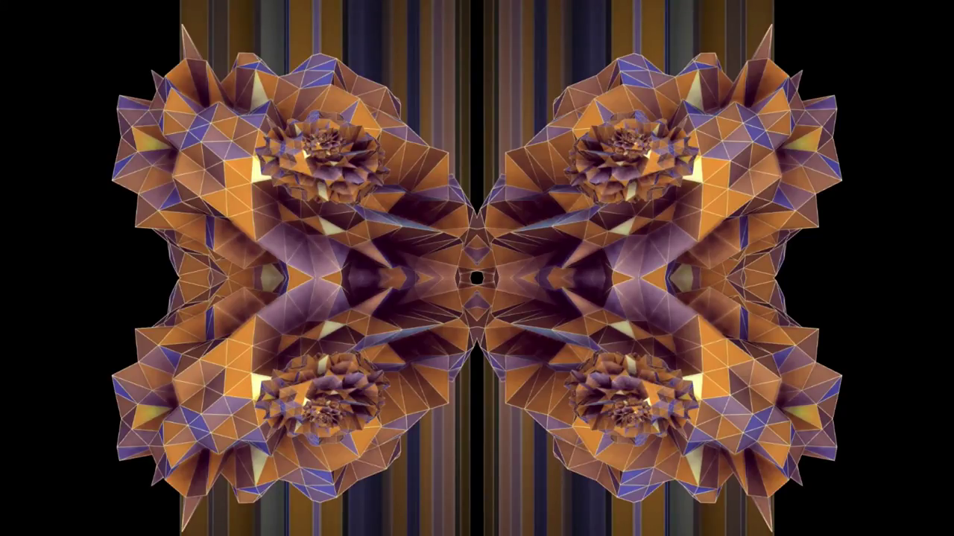
Leave the full-screen visual and show all nodes of the root network in the TouchDesigner editor
key(Escape)
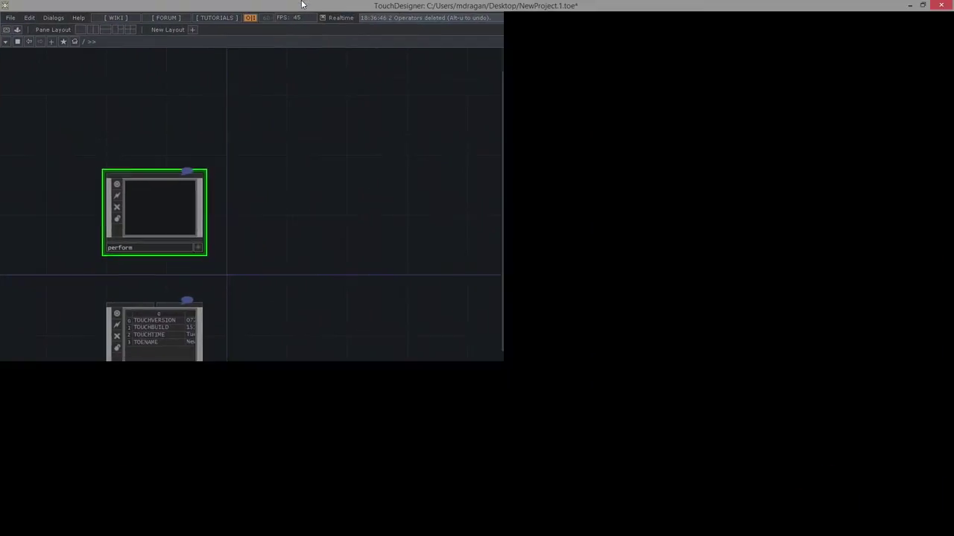
key(h)
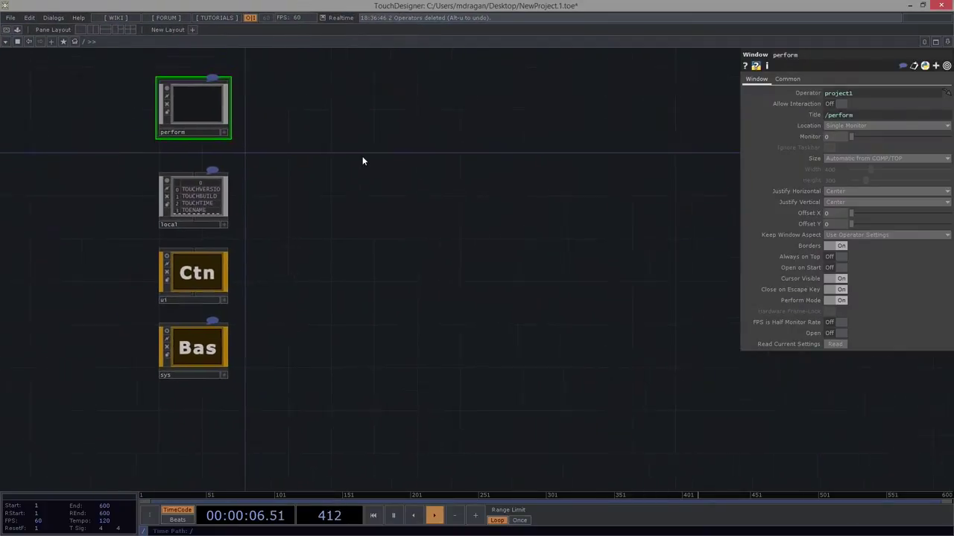
key(Tab)
key(Tab)
key(Tab)
key(Tab)
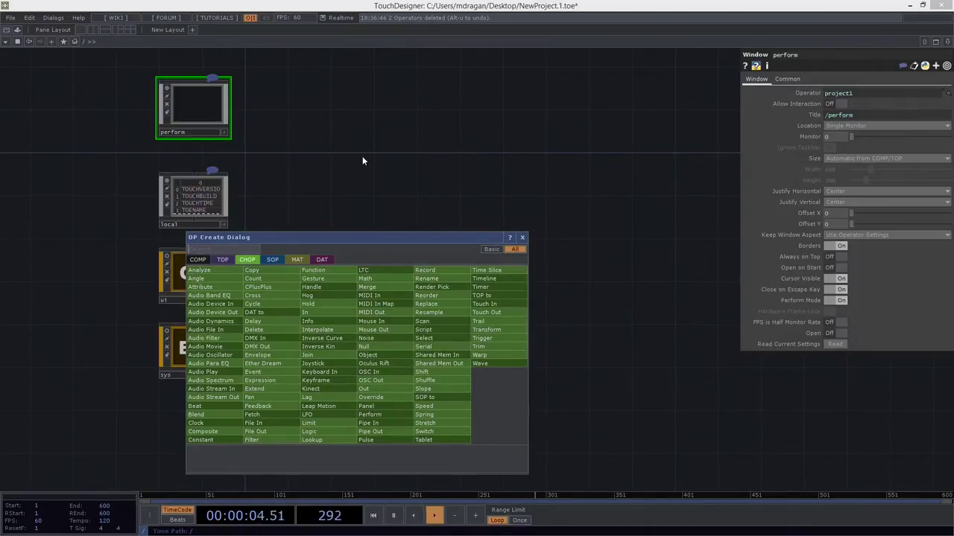
key(shift+Tab)
key(shift+Tab)
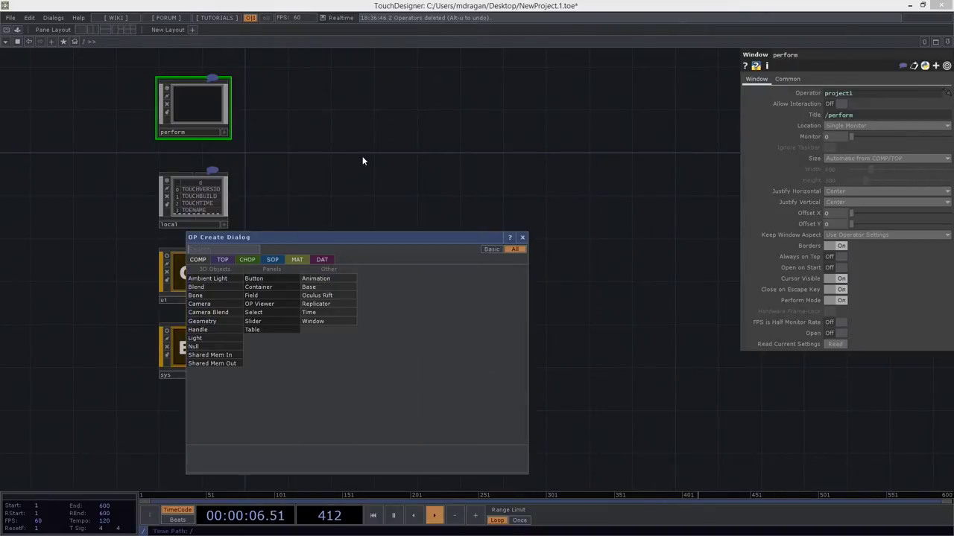
text(base)
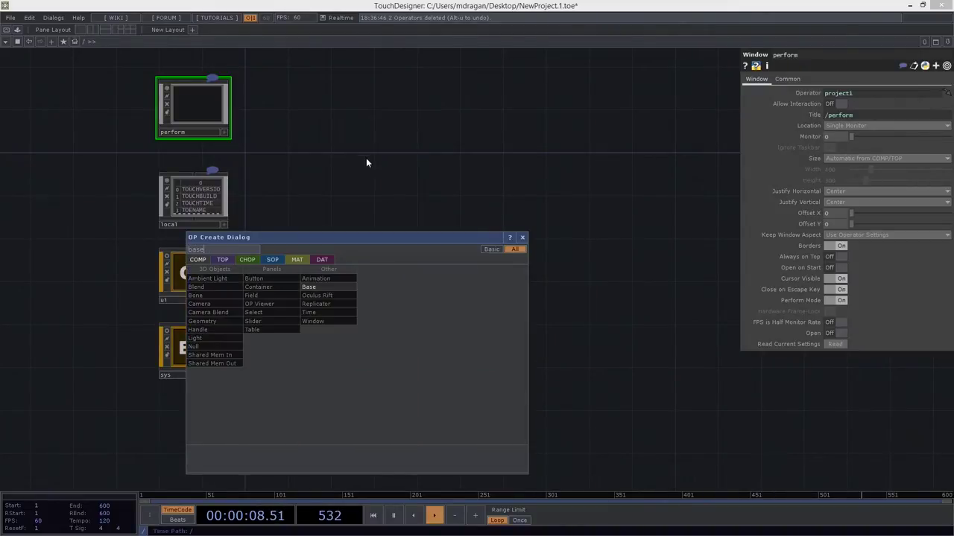
click(521, 237)
drag(345, 117, 310, 174)
key(Tab)
key(Escape)
Add a Base component to the root network beside the perform node
scroll(312, 141, up, 2)
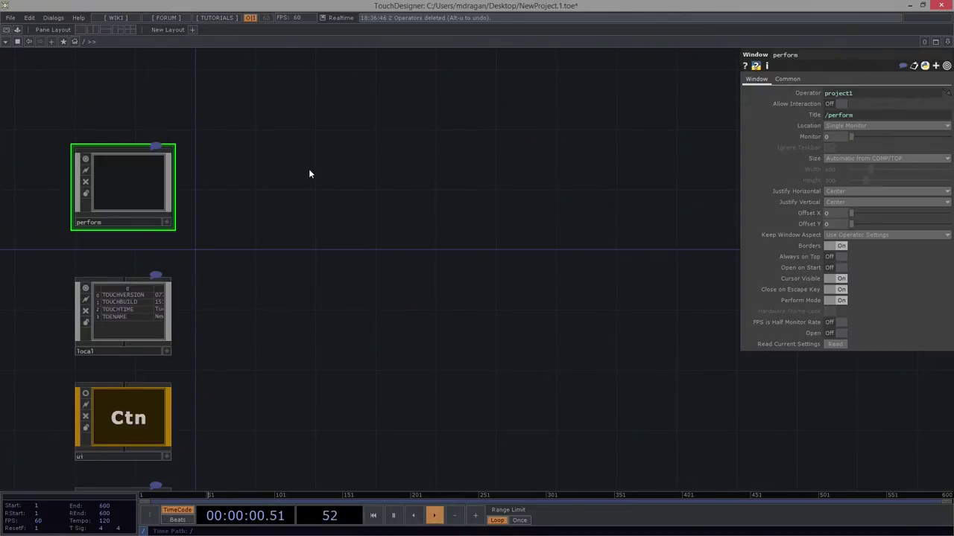
key(Tab)
text(bl)
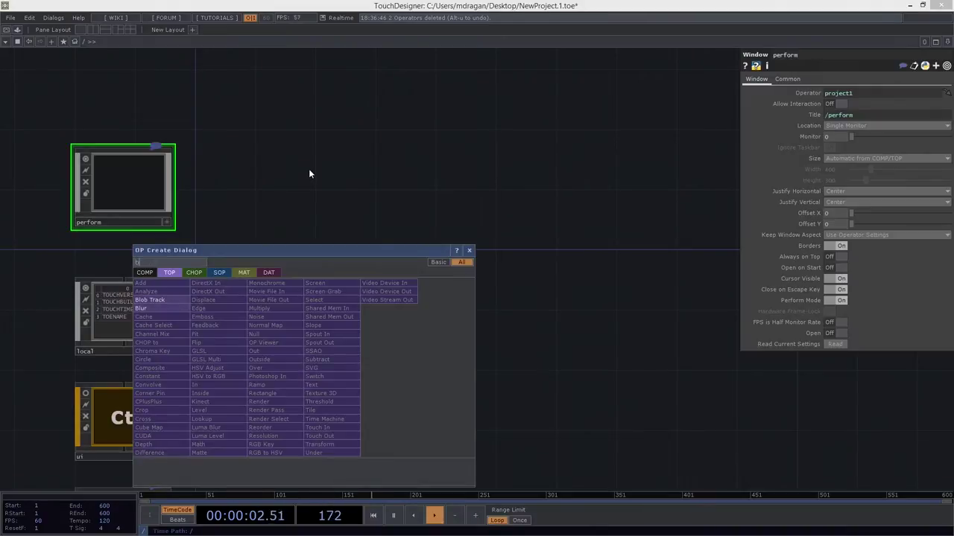
key(BackSpace)
key(shift+Tab)
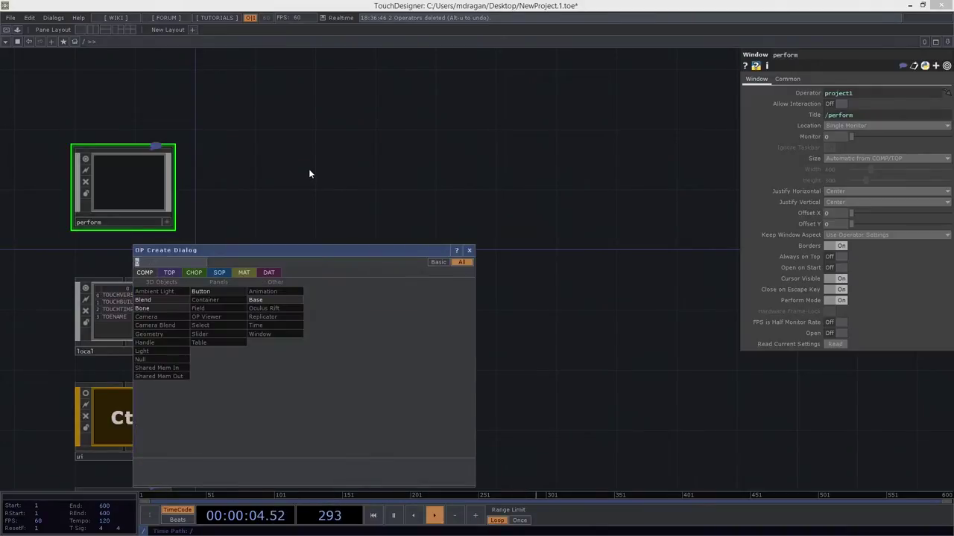
key(BackSpace)
text(as)
key(BackSpace)
text(ase)
key(BackSpace)
key(BackSpace)
key(BackSpace)
key(BackSpace)
text(base)
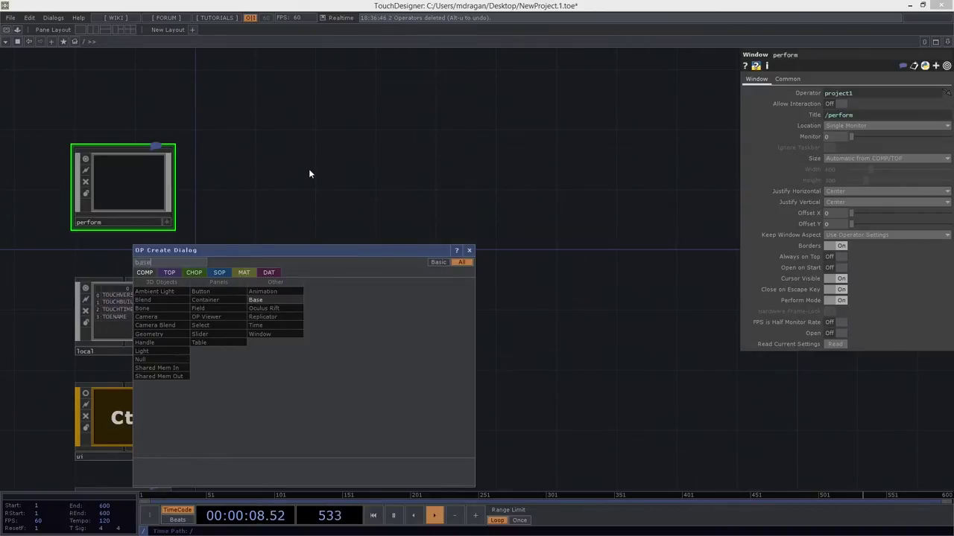
key(Return)
click(281, 239)
scroll(279, 206, up, 5)
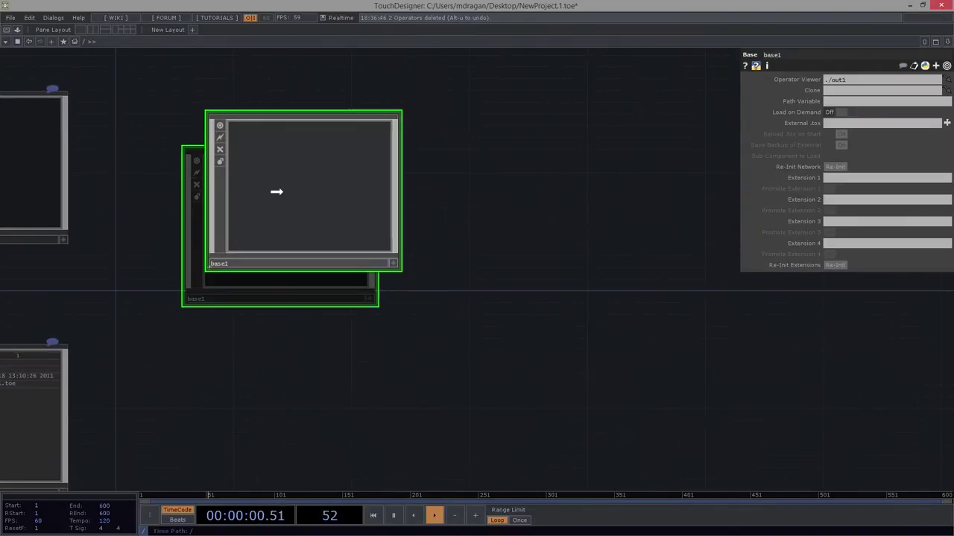
Rename the new Base component as data
click(264, 243)
text(data)
key(Return)
Add a Container component to the root network beside the data component
middle_drag(504, 272, 464, 291)
key(Tab)
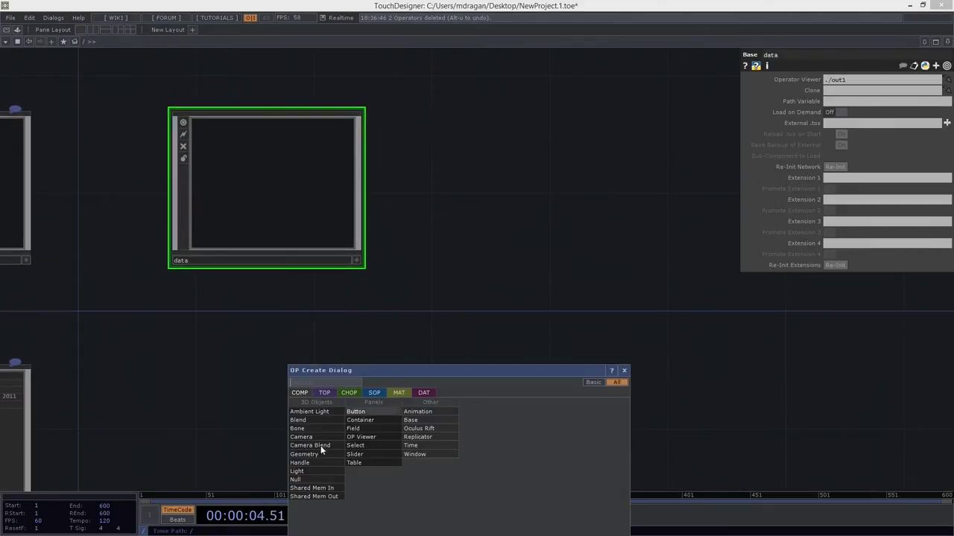
text(cont)
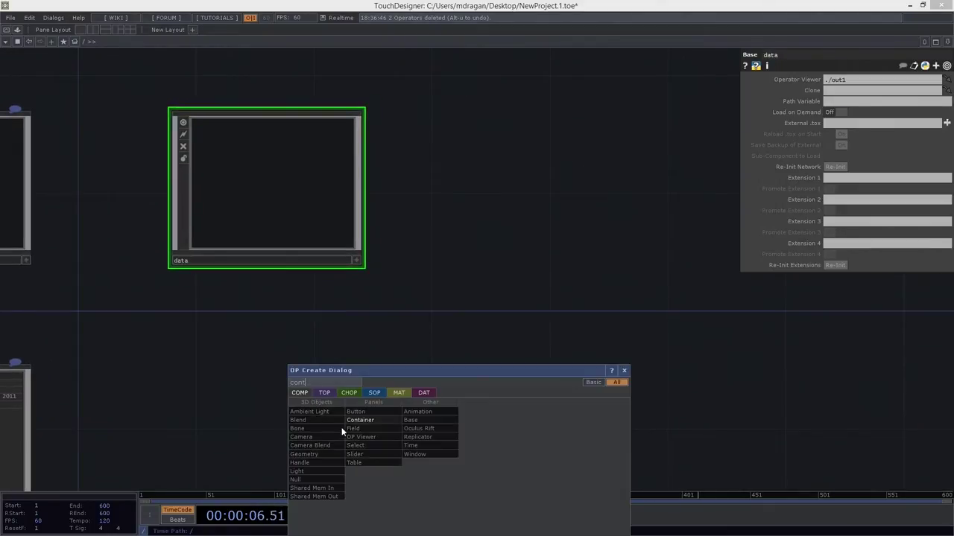
click(368, 421)
click(528, 194)
key(h)
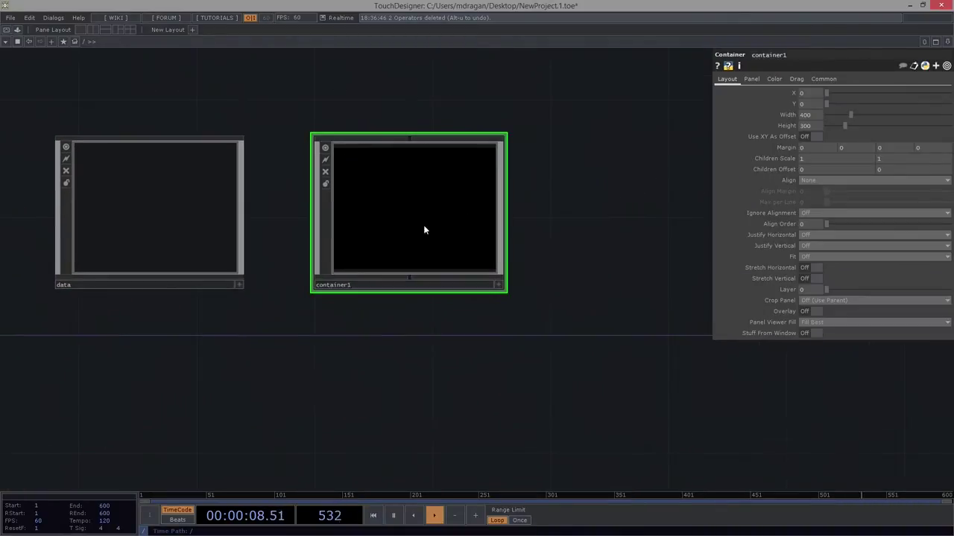
key(ctrl+a)
drag(560, 64, 334, 326)
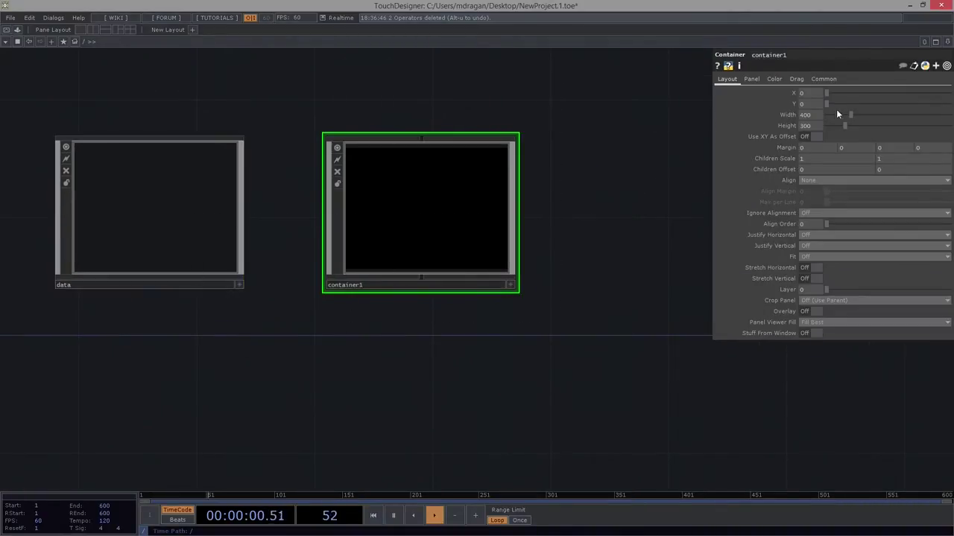
Set the container's width and height to 500 each
text(500)
key(Tab)
text(500)
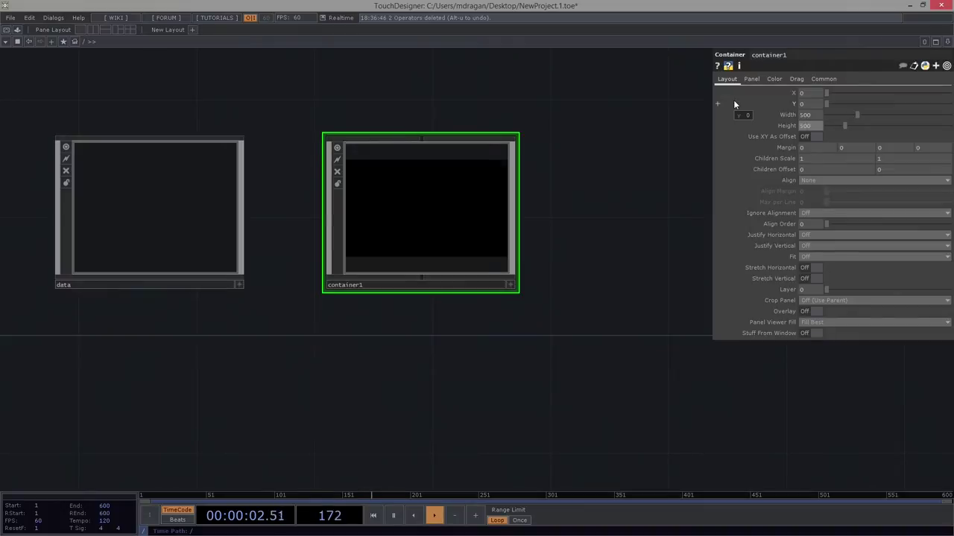
key(Return)
click(519, 285)
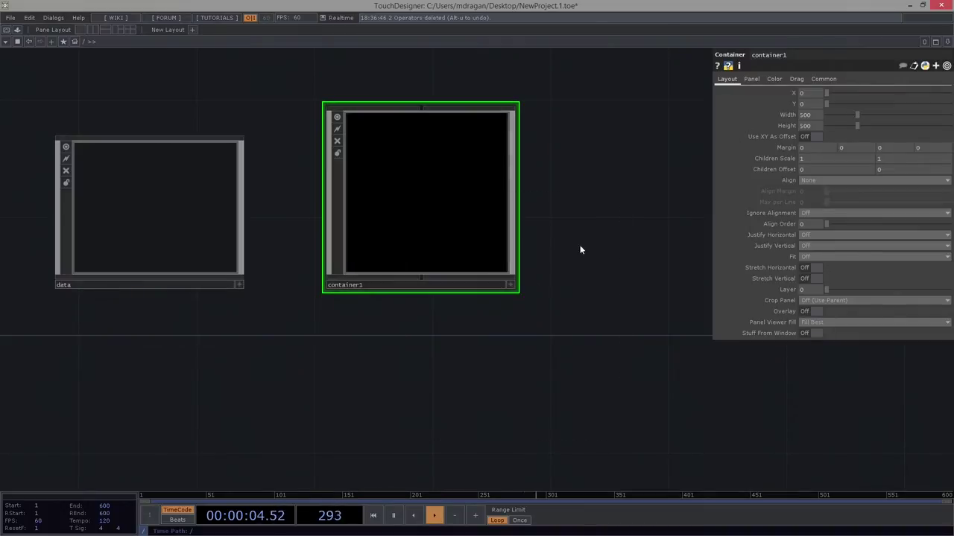
Set the container's Background TOP to ./bg
click(751, 79)
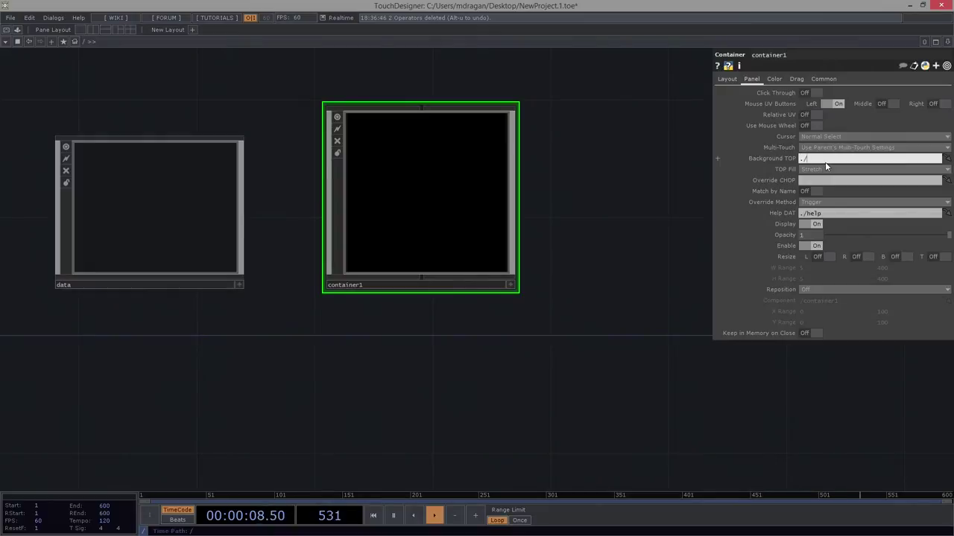
text(bg)
key(Return)
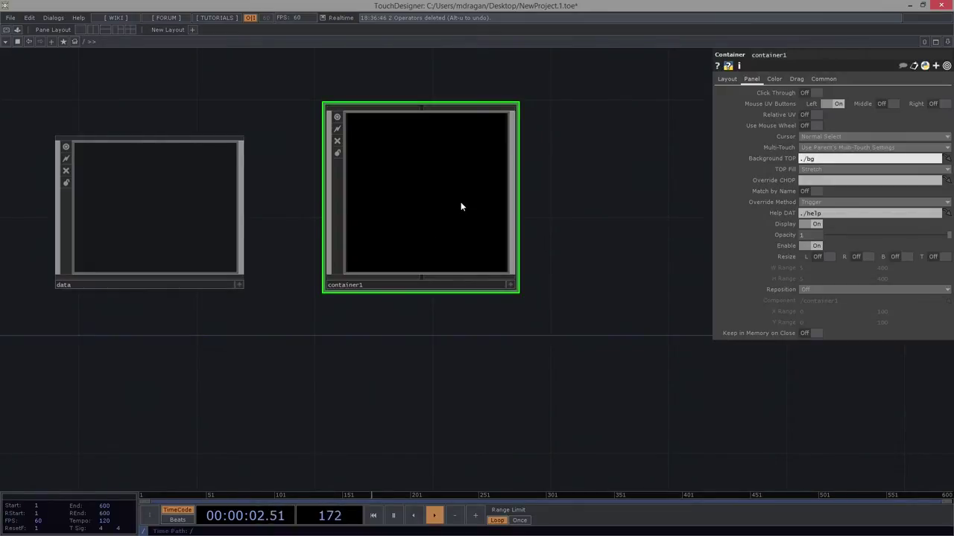
Go inside container1 and add a Camera component to its empty network
drag(594, 157, 637, 162)
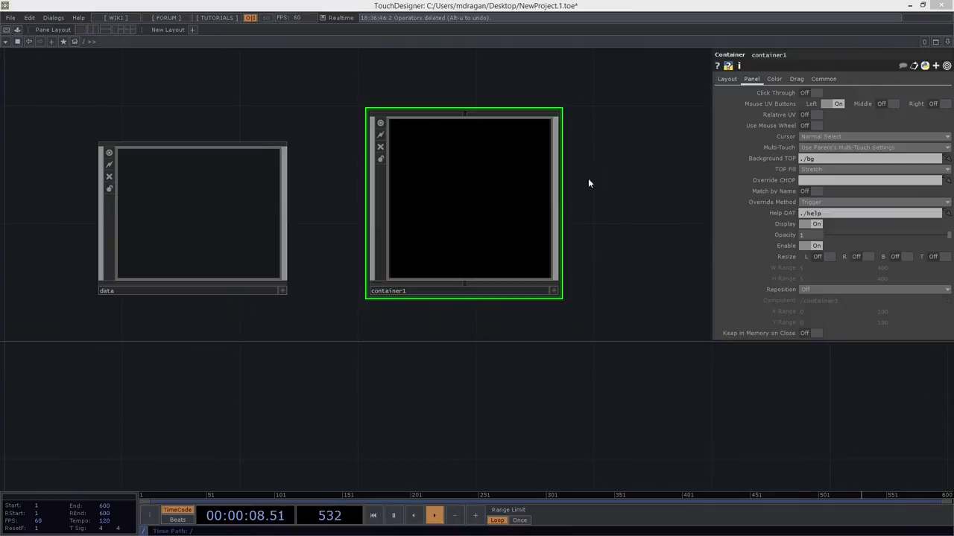
click(622, 153)
scroll(447, 202, up, 8)
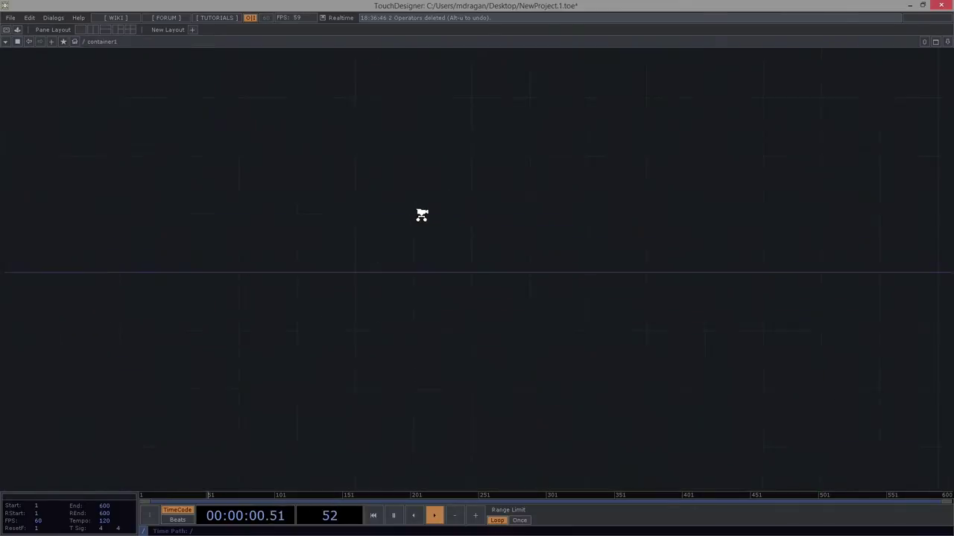
key(Tab)
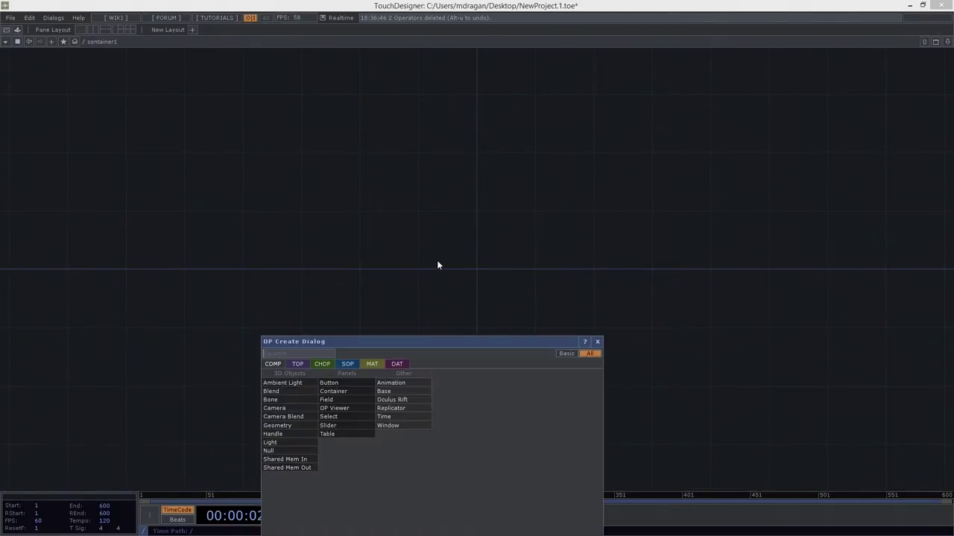
text(cam)
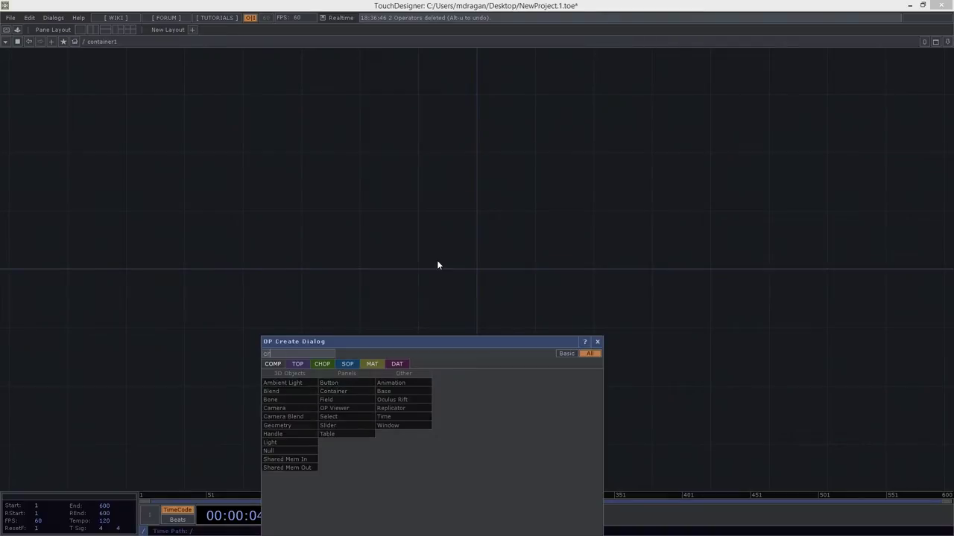
key(Return)
key(Return)
Add a Light component to the container1 network
key(Tab)
text(li)
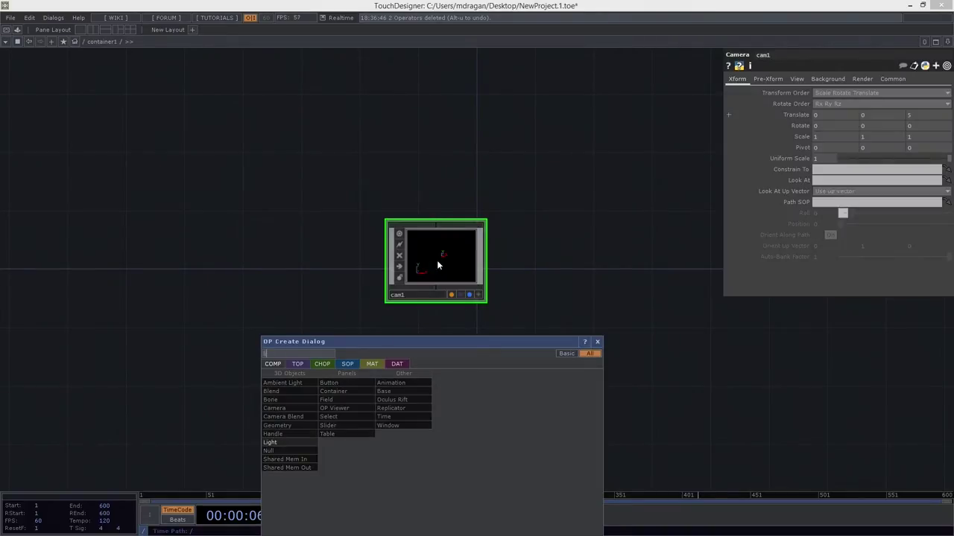
key(Return)
key(Return)
Add a Geometry component to the container1 network
key(Tab)
text(ge)
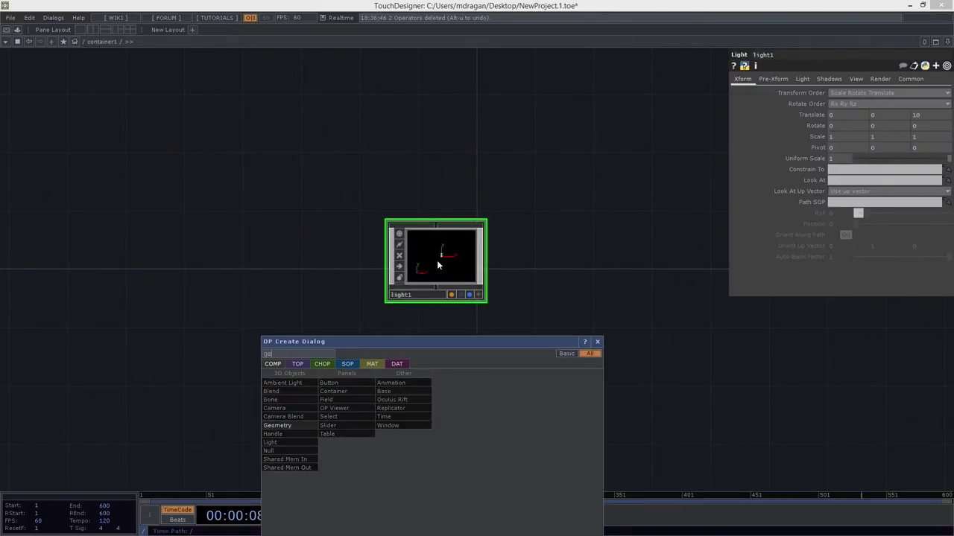
key(Return)
key(Return)
Arrange the components in one column, with light1 at the top, cam1 in the middle and geo1 at the bottom
drag(438, 264, 437, 400)
drag(468, 278, 428, 181)
drag(519, 172, 457, 300)
drag(447, 255, 447, 306)
drag(521, 248, 385, 444)
drag(447, 373, 436, 316)
Add a Render TOP and place it to the right of the light, camera and geometry column
key(Tab)
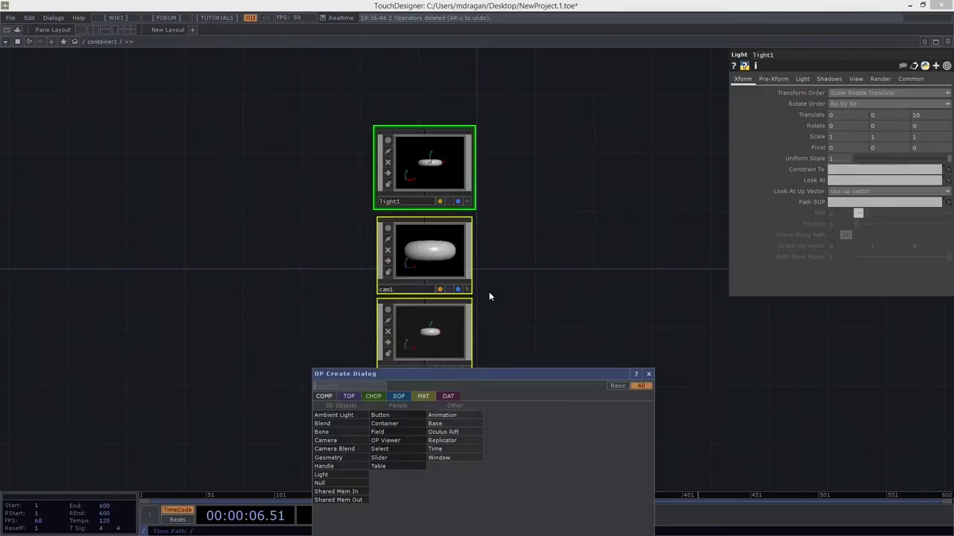
key(Tab)
key(Tab)
key(shift+Tab)
text(ren)
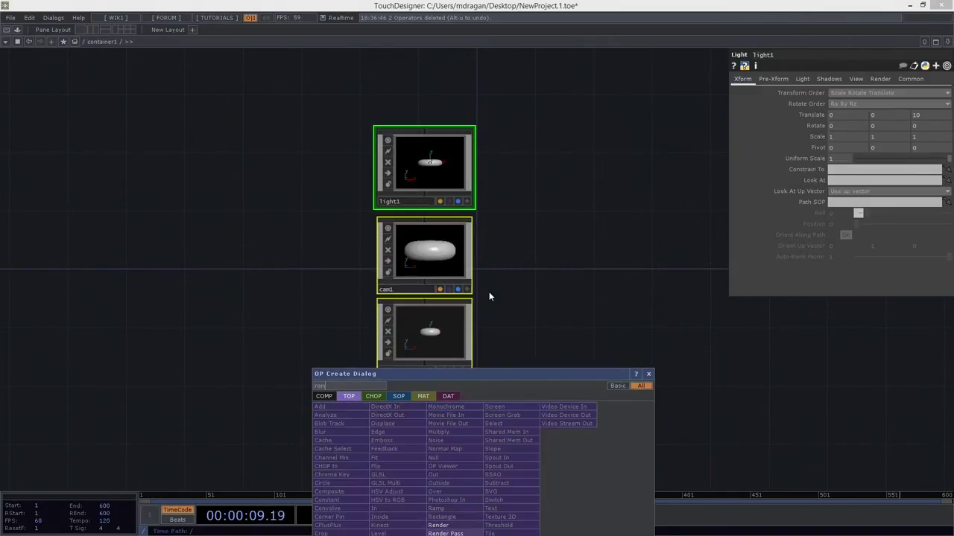
key(Return)
mouse_move(511, 287)
mouse_down()
mouse_move(586, 257)
mouse_move(497, 292)
mouse_up()
scroll(559, 269, up, 3)
scroll(532, 334, down, 3)
key(ctrl+a)
drag(528, 263, 587, 236)
scroll(573, 271, up, 3)
drag(568, 273, 572, 262)
click(572, 312)
drag(514, 111, 396, 231)
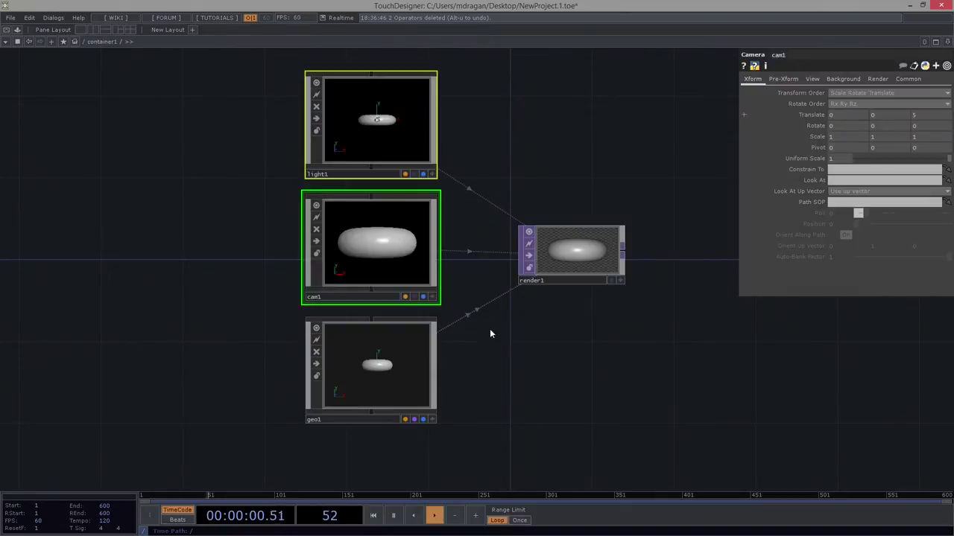
key(ctrl+c)
key(ctrl+v)
drag(478, 336, 492, 338)
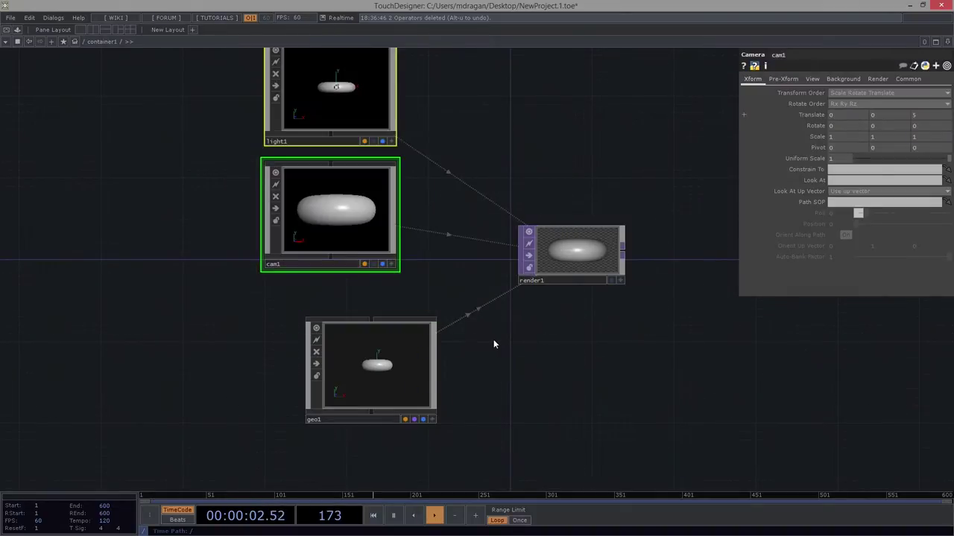
key(ctrl+z)
Reorder the column so that geo1 sits in the middle and cam1 at the bottom
drag(374, 255, 602, 387)
drag(379, 380, 375, 257)
drag(600, 376, 370, 368)
drag(243, 244, 372, 394)
drag(395, 265, 388, 273)
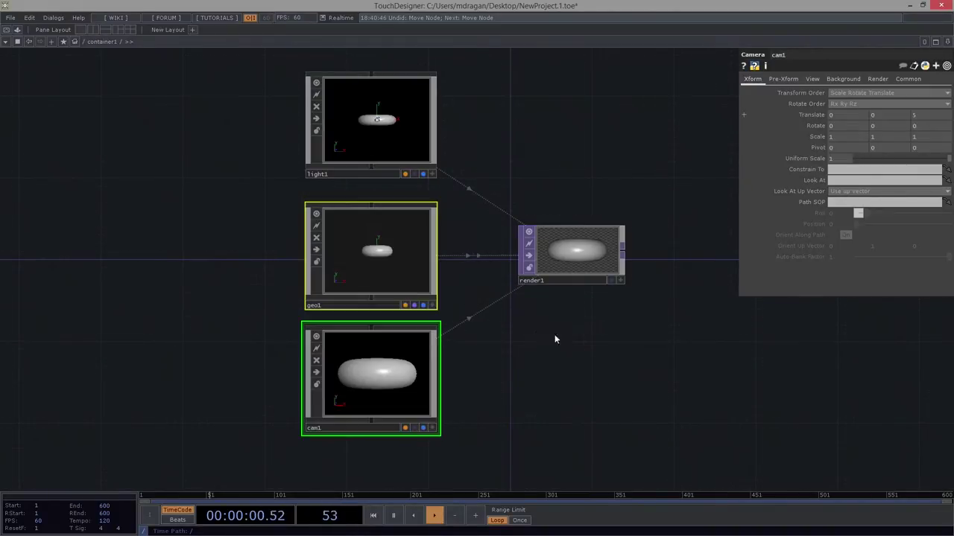
Go inside geo1 and connect a new Null SOP to the output of torus1
scroll(521, 321, up, 10)
scroll(445, 316, up, 3)
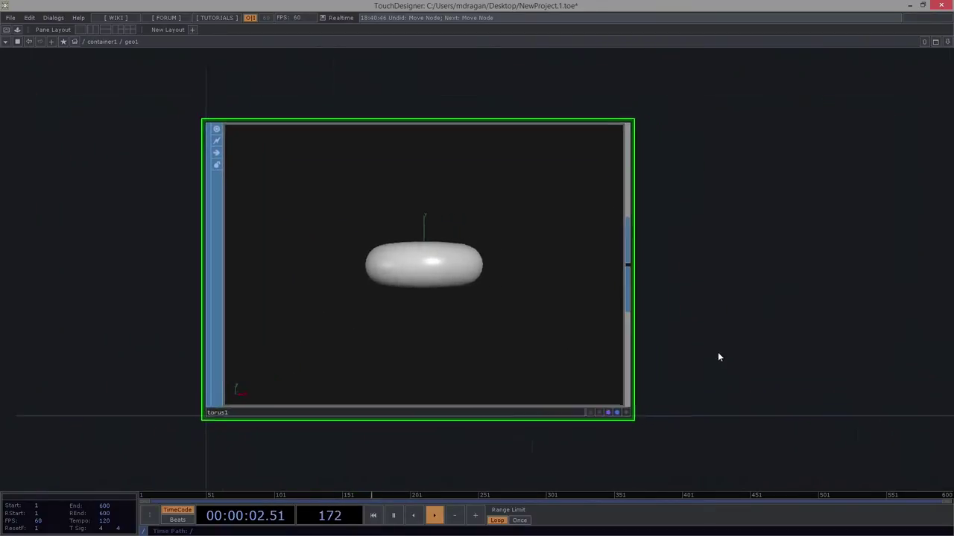
scroll(719, 354, down, 5)
drag(742, 396, 540, 318)
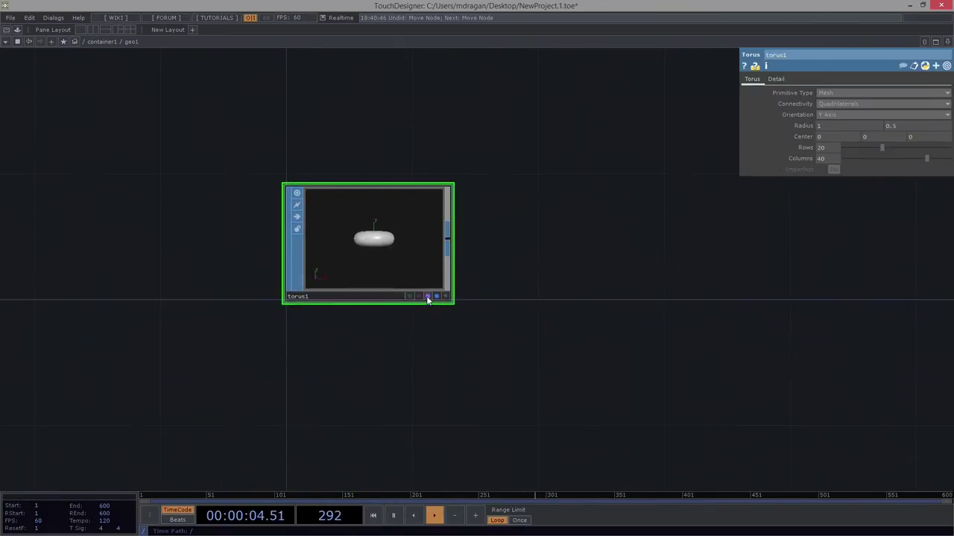
click(448, 237)
text(nul)
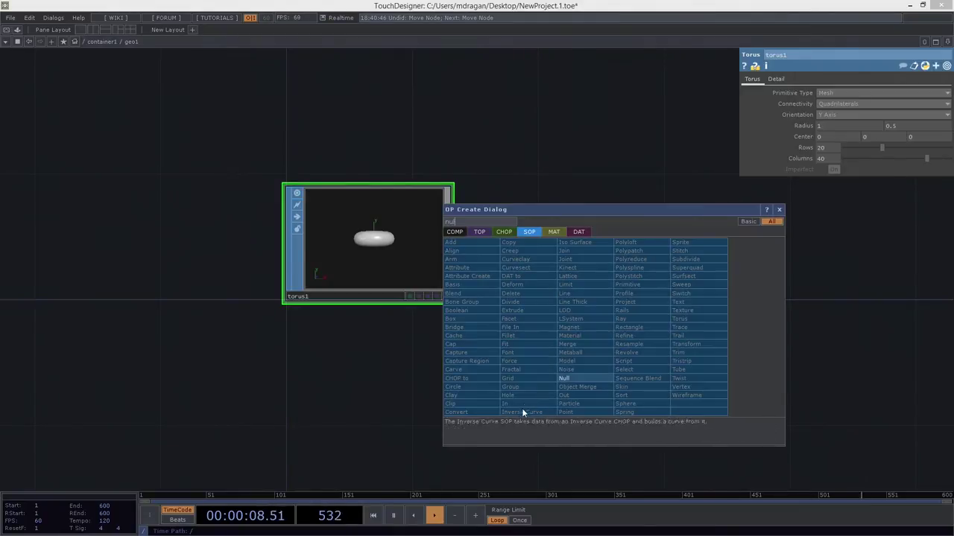
click(577, 379)
click(683, 255)
Turn on null1's render and display flags and move it far to the right, level with torus1
drag(453, 373, 412, 373)
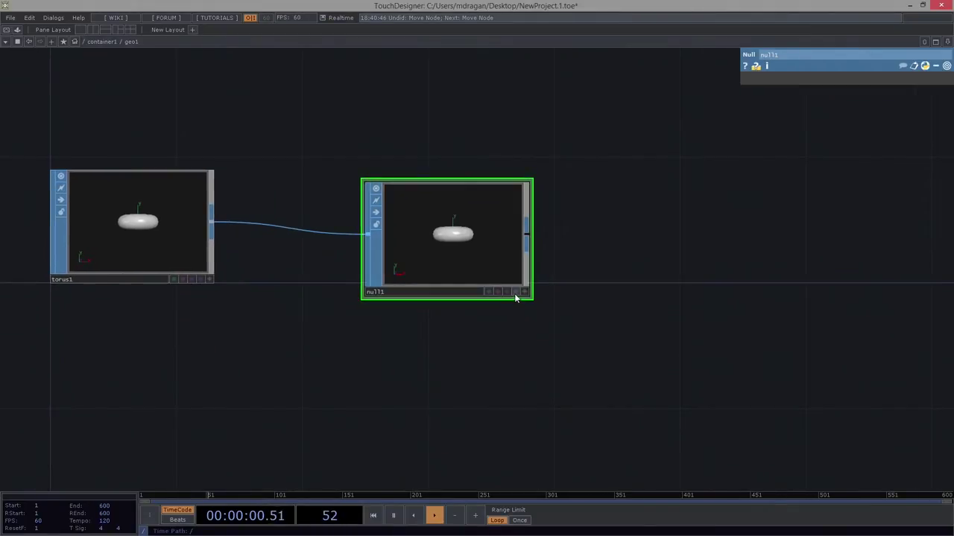
drag(490, 261, 834, 247)
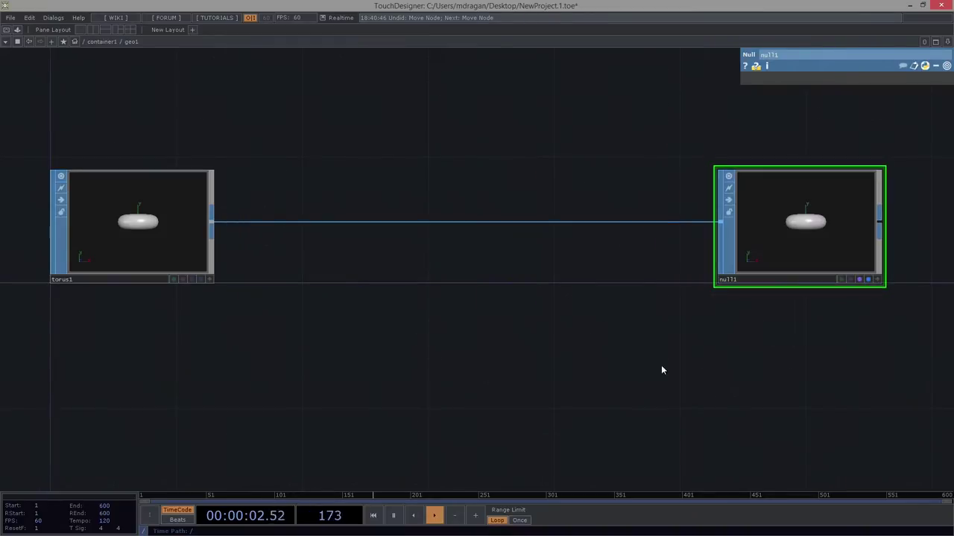
drag(769, 332, 552, 350)
drag(577, 270, 727, 271)
drag(142, 255, 538, 275)
scroll(538, 274, down, 1)
scroll(538, 275, down, 1)
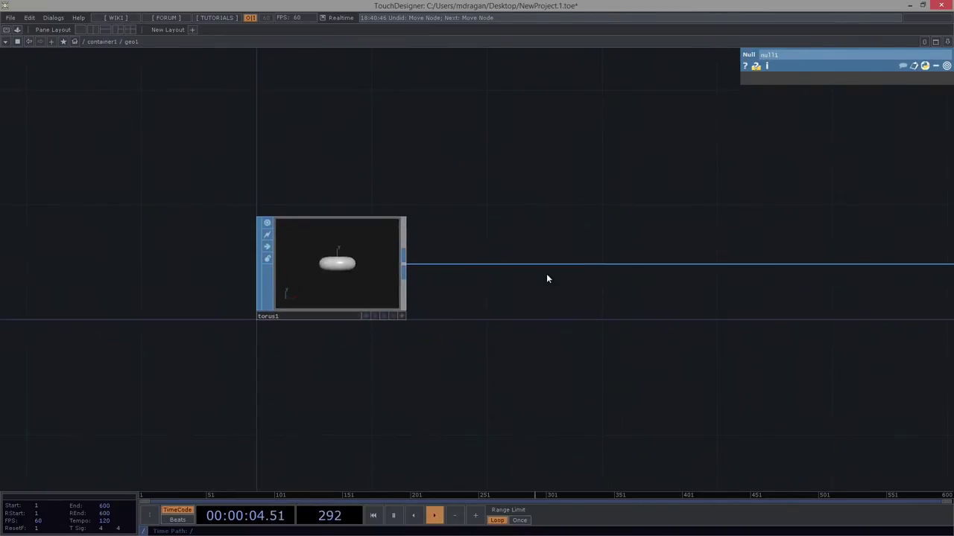